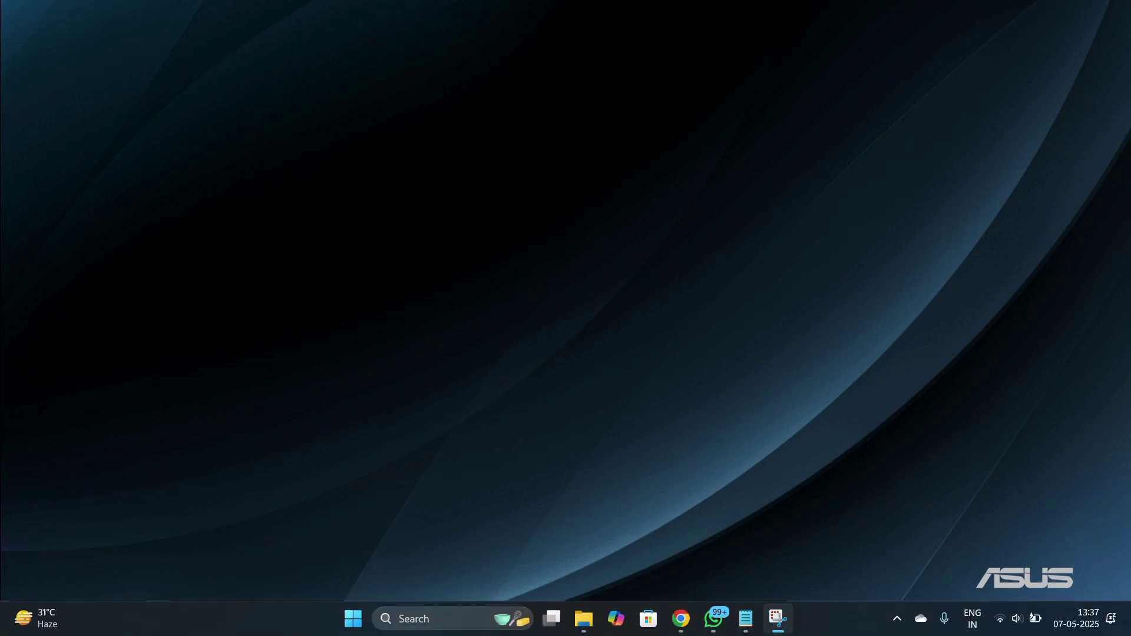
- Search Windows for "microsoft store" and open the Microsoft Store
mouse_move(451, 618)
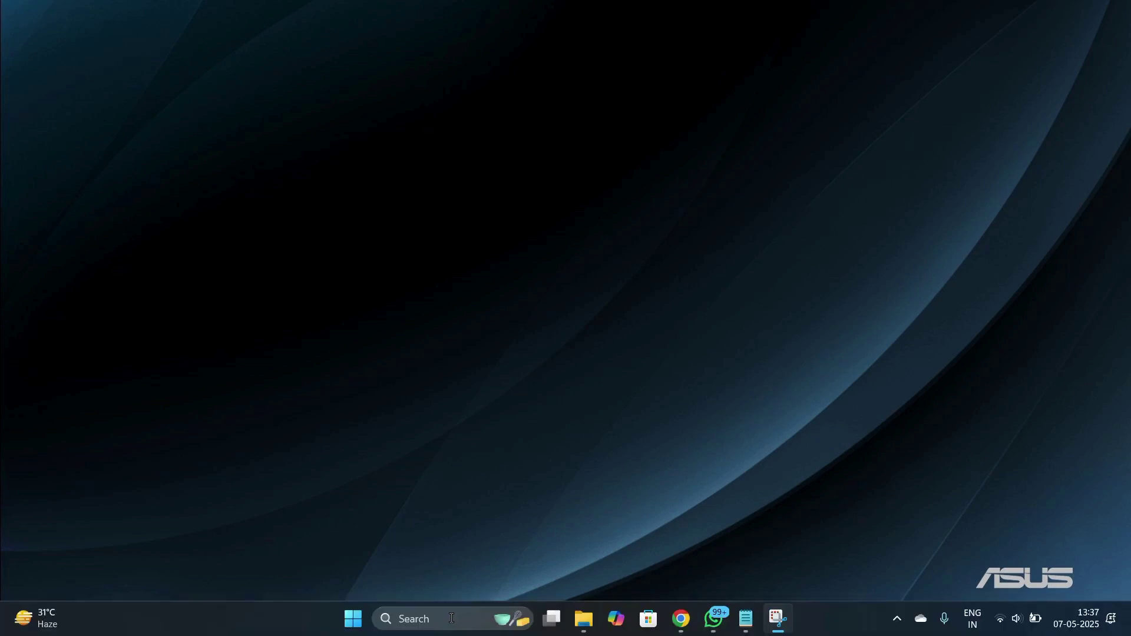
left_click(420, 627)
type("mi")
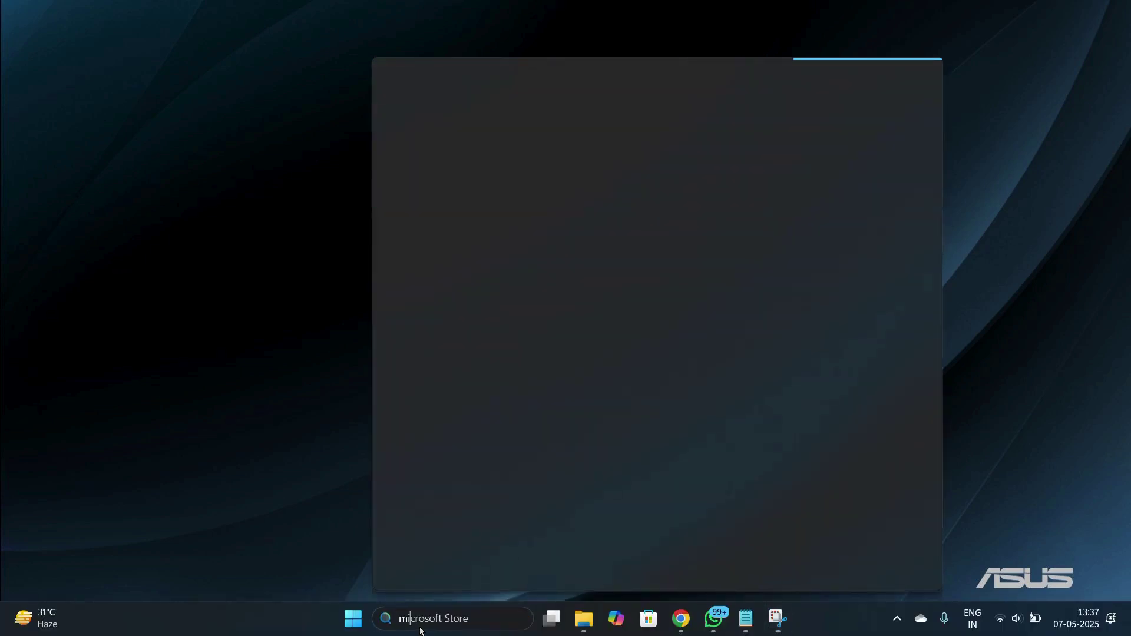
type("croso")
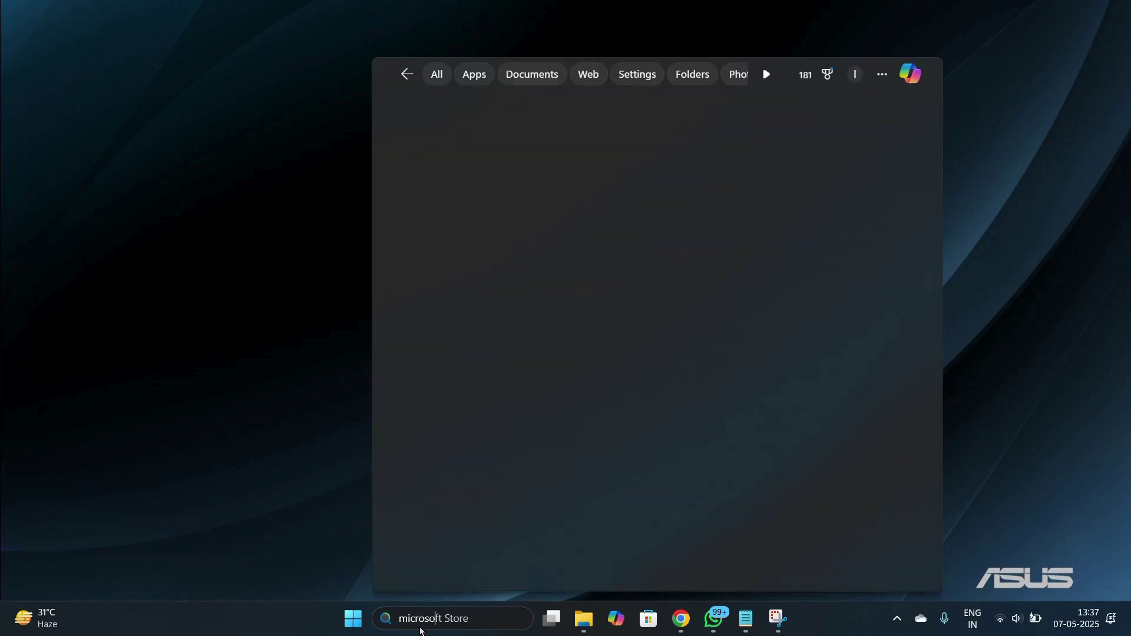
type("ft stor")
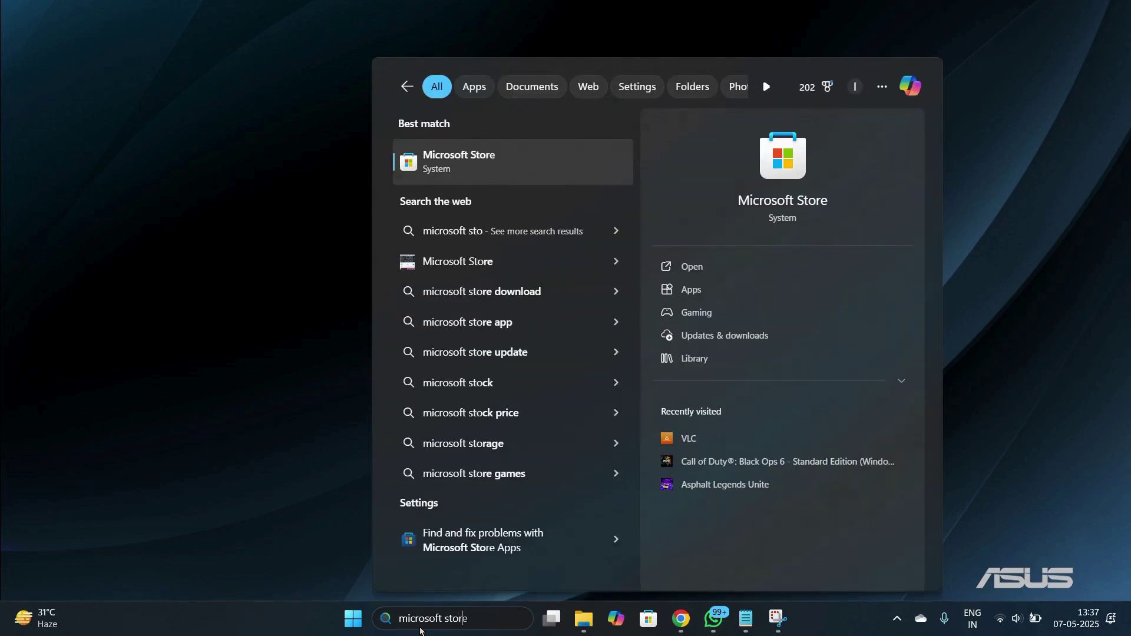
type("e")
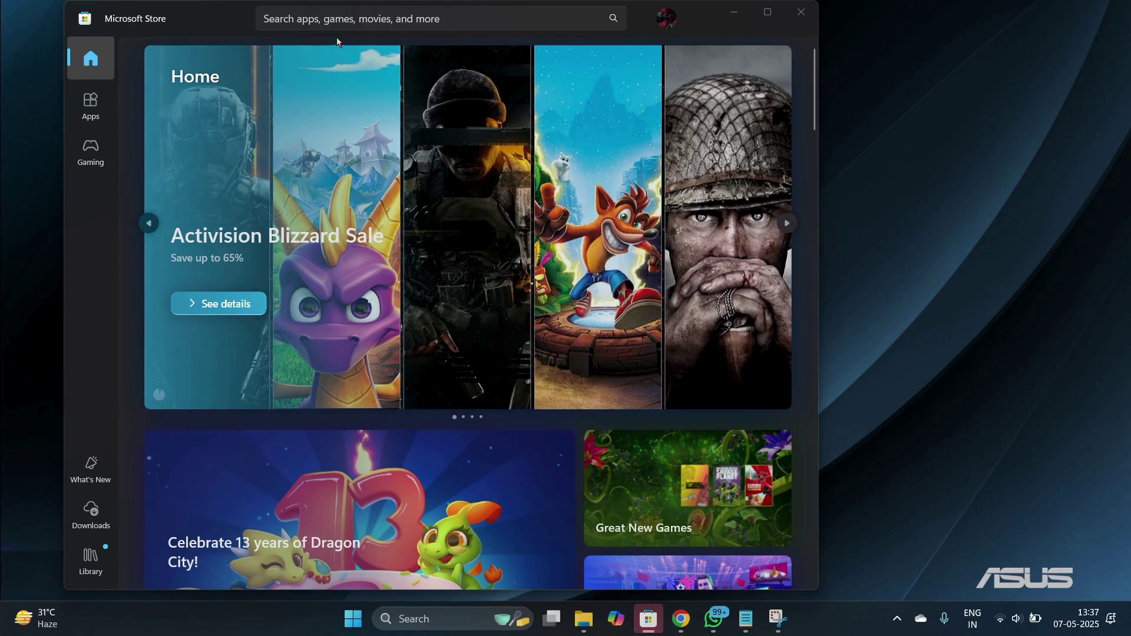
- Search the store for "vlc" and install the free VLC app by VideoLAN
left_click(318, 19)
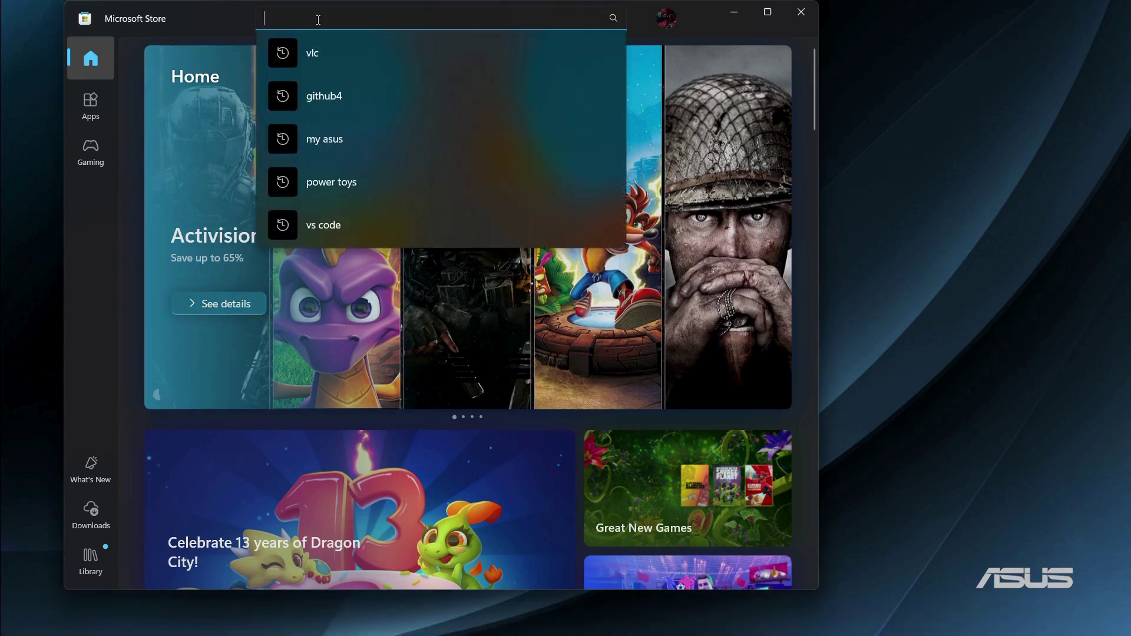
type("vlc")
key("Return")
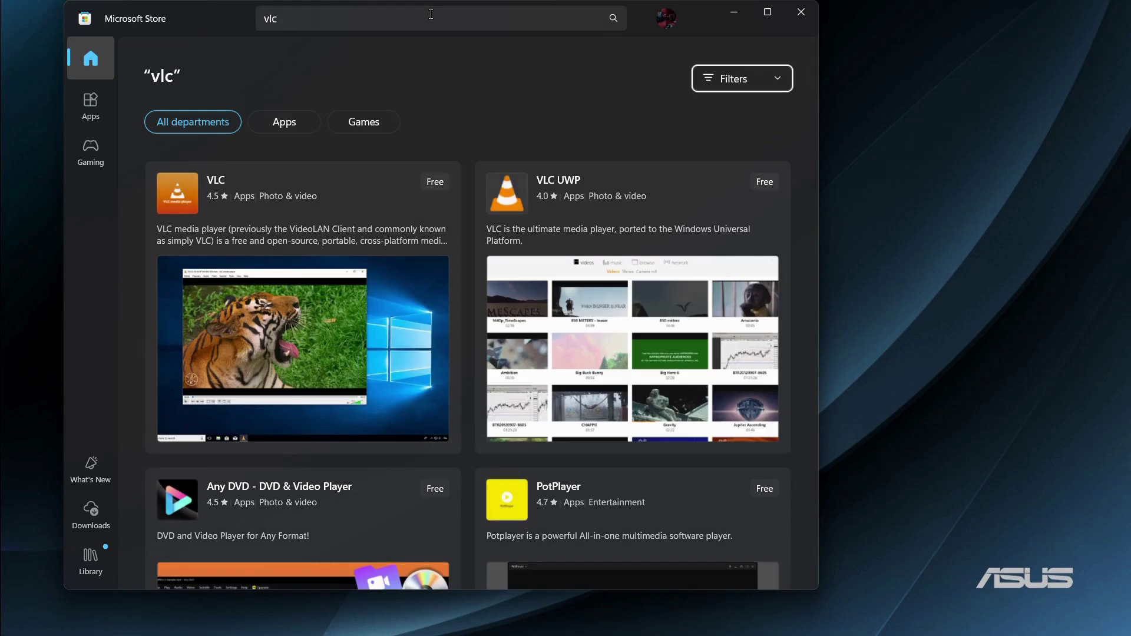
left_click(244, 193)
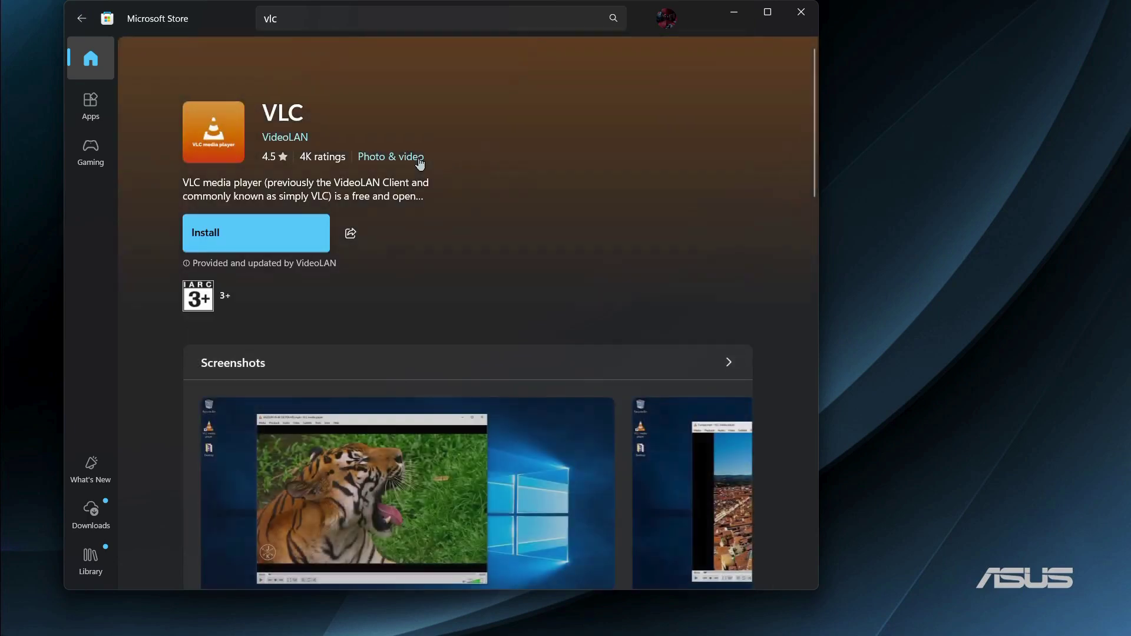
left_click(242, 241)
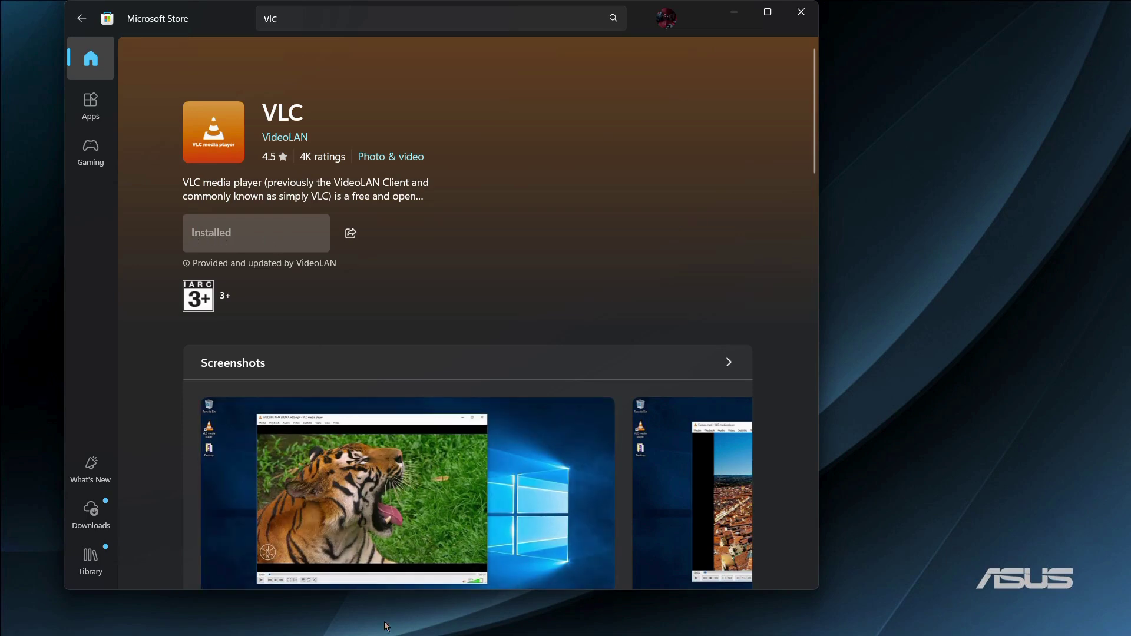
- Uninstall VLC media player from Windows and check the installed apps list for it before closing Settings
mouse_move(389, 634)
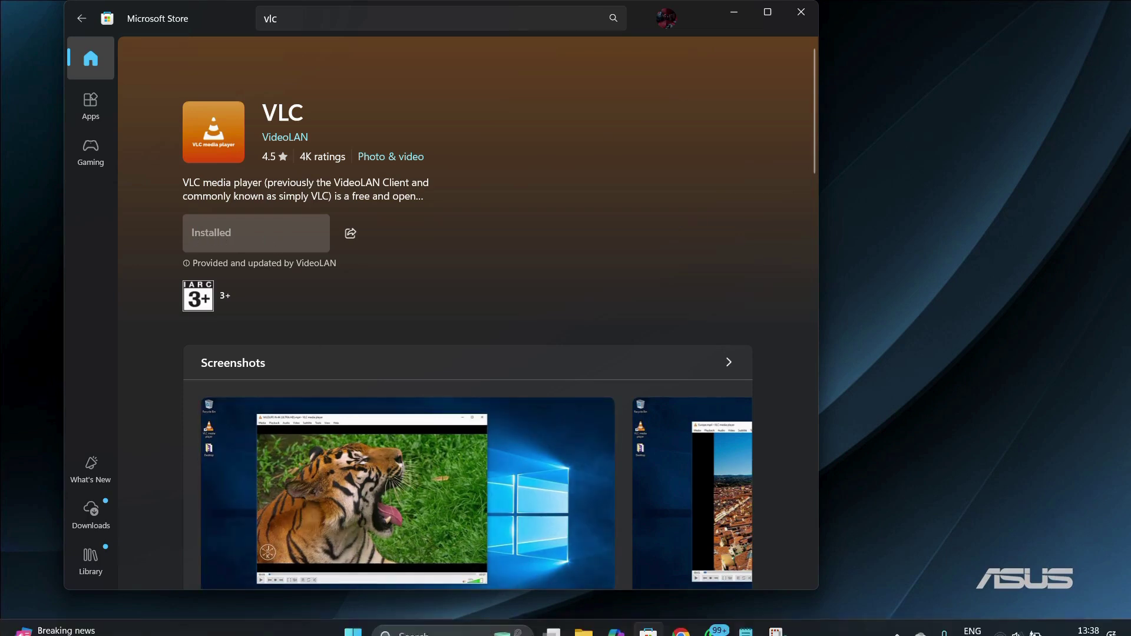
left_click(436, 629)
type("vlc media player")
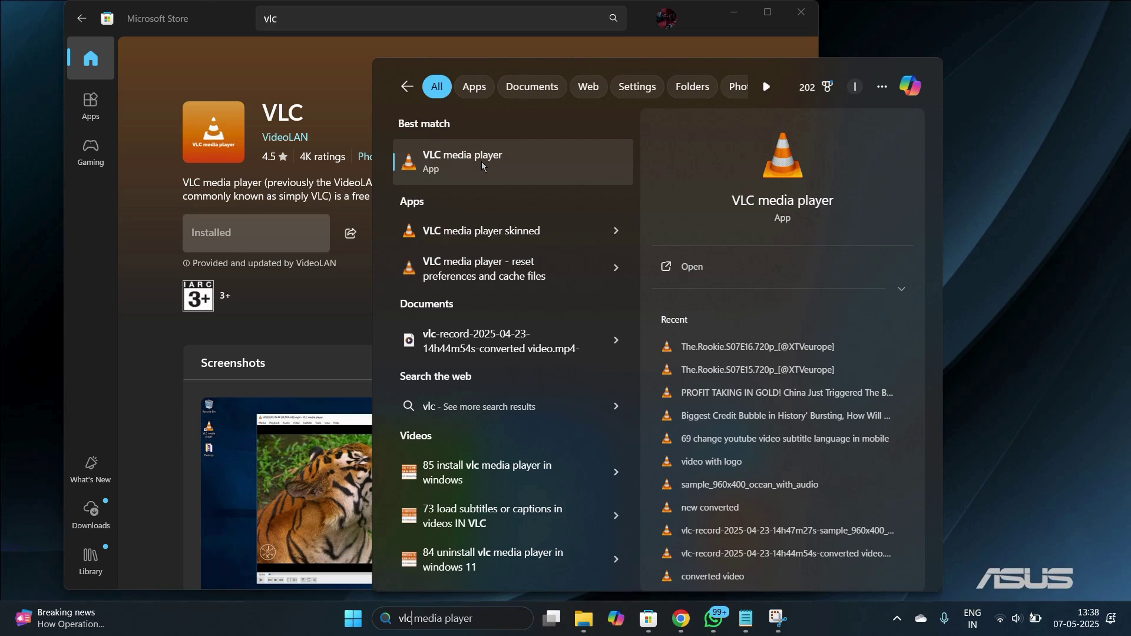
right_click(482, 162)
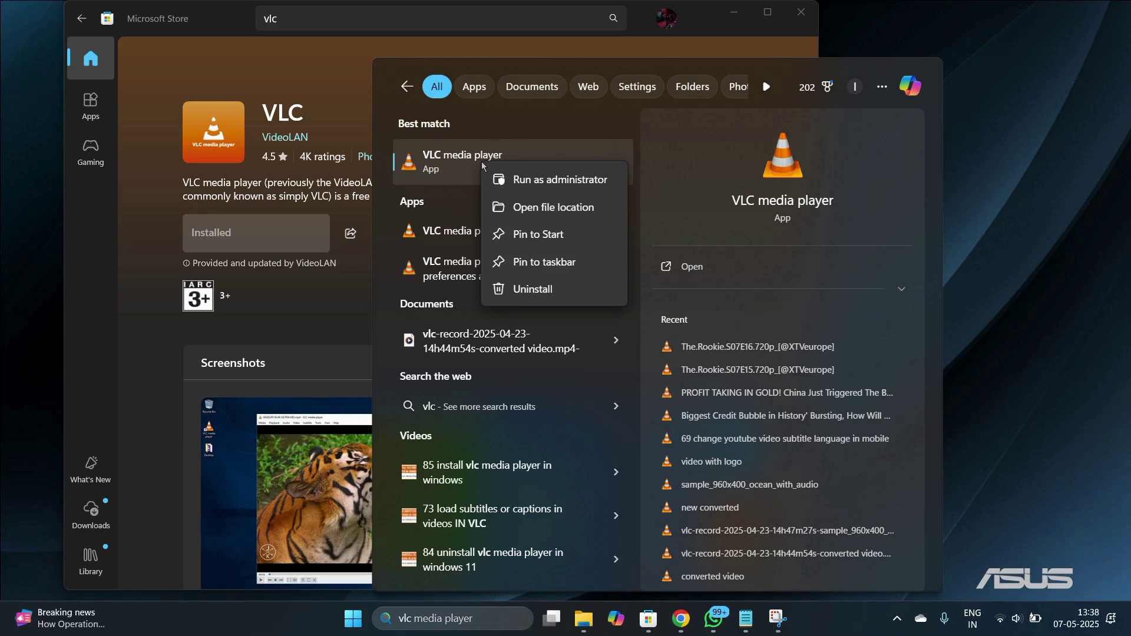
left_click(533, 288)
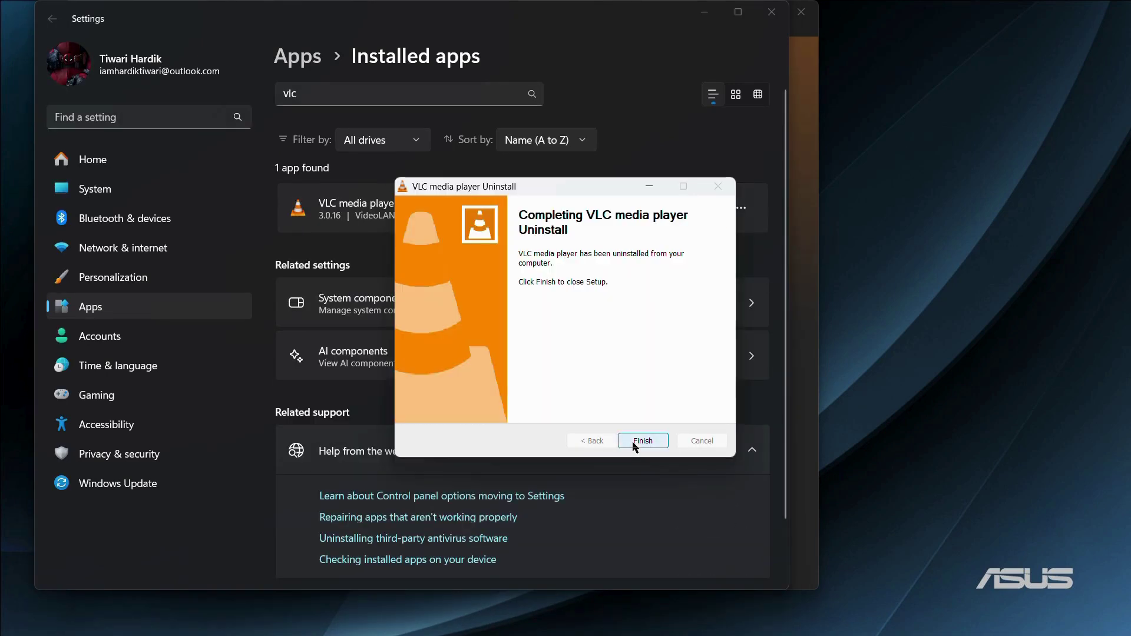
left_click(642, 442)
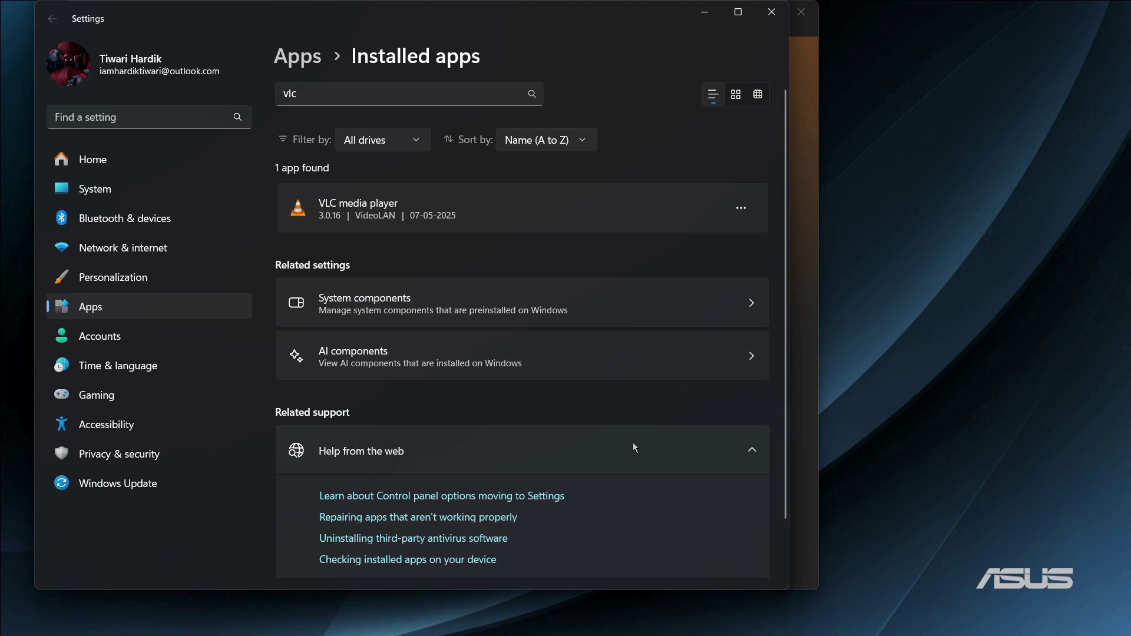
left_click(431, 95)
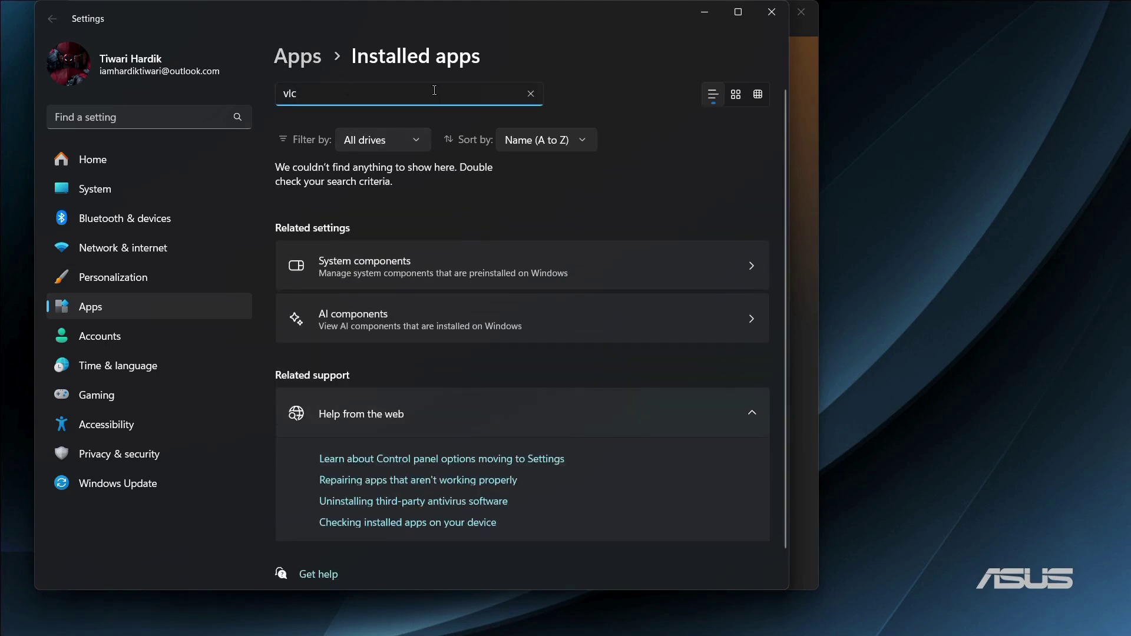
left_click(772, 21)
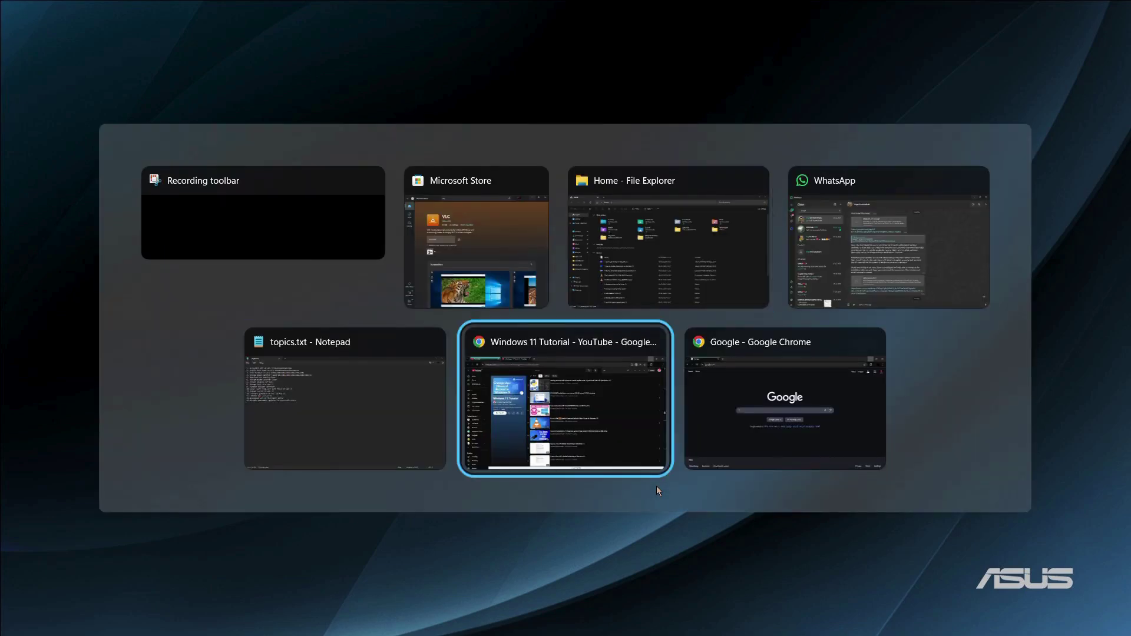
- Switch to Google Chrome, search Google for "vlc download" and open the official VLC website
key("Tab")
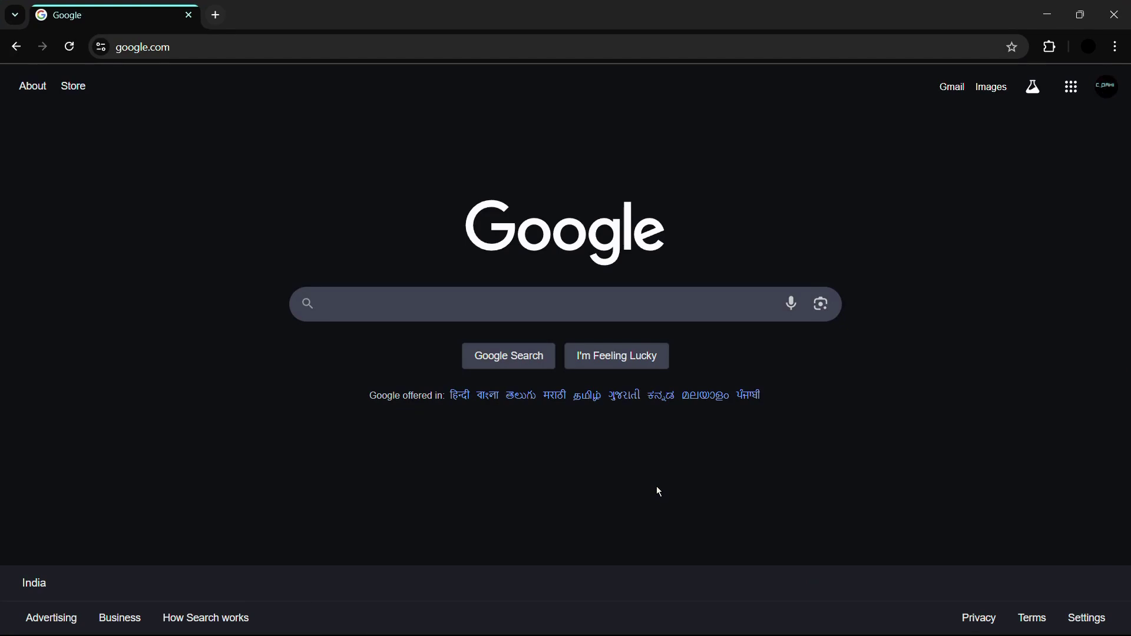
left_click(446, 302)
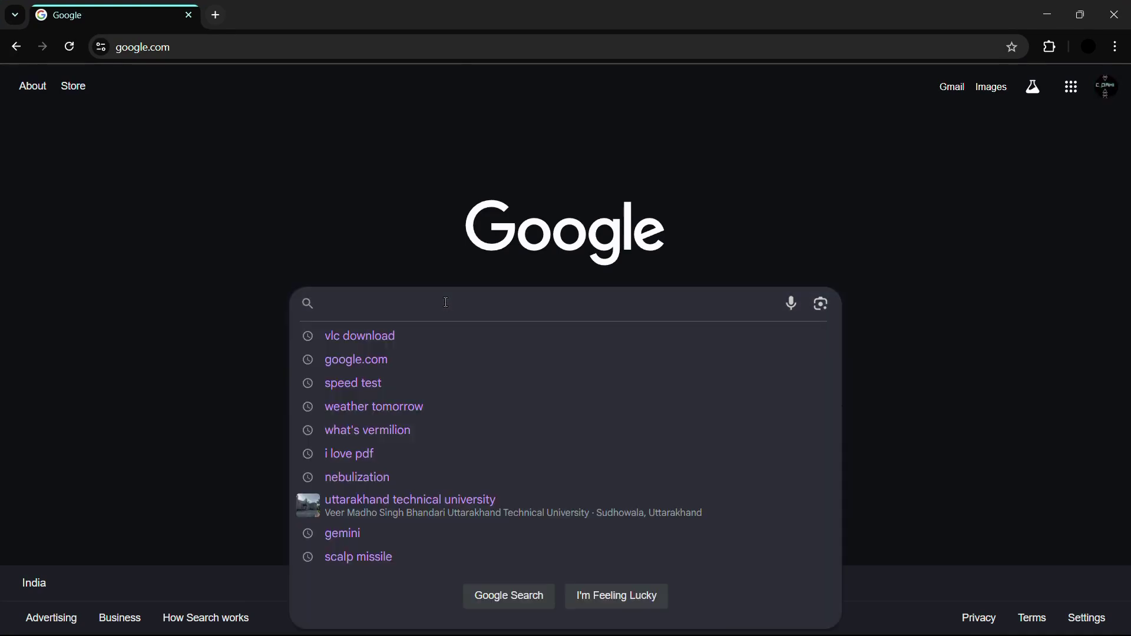
left_click(372, 337)
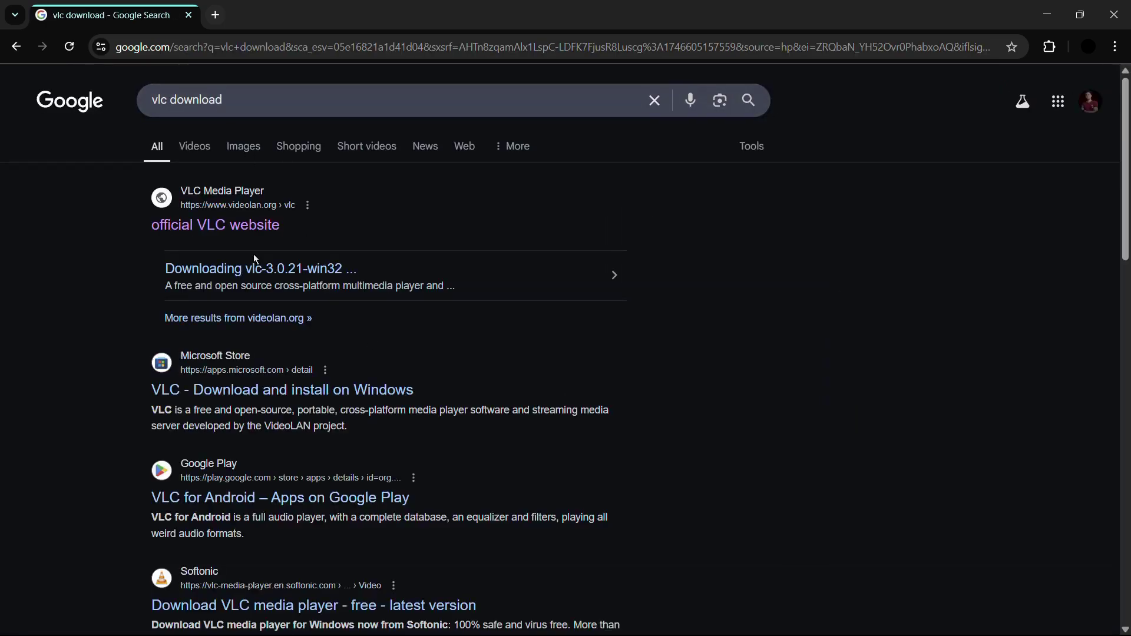
scroll(221, 226, "up", 3)
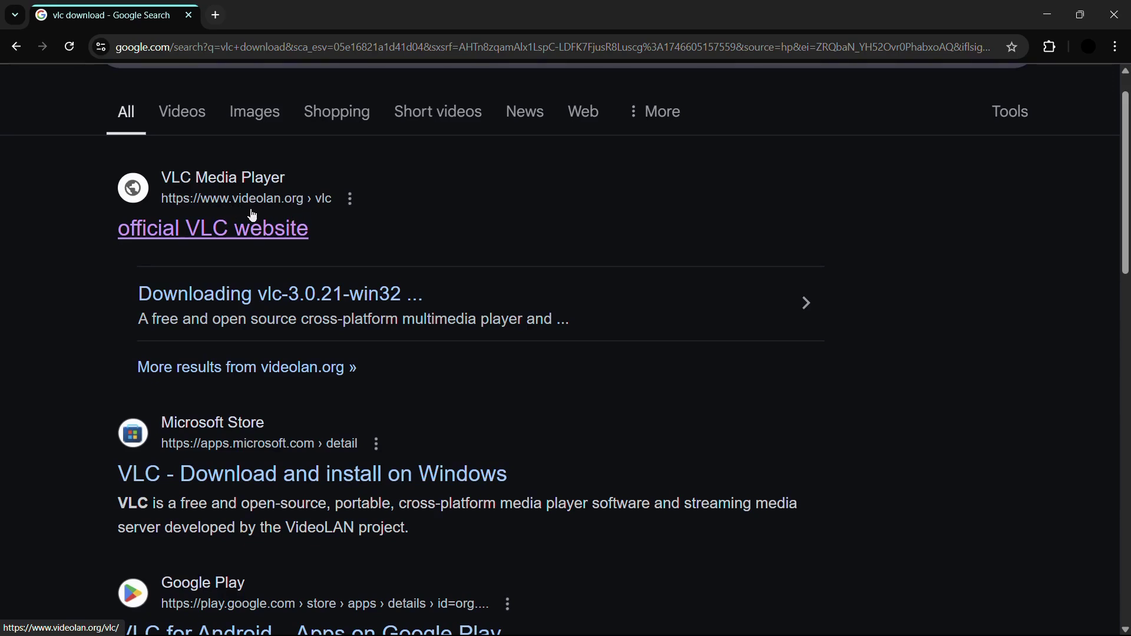
left_click(220, 238)
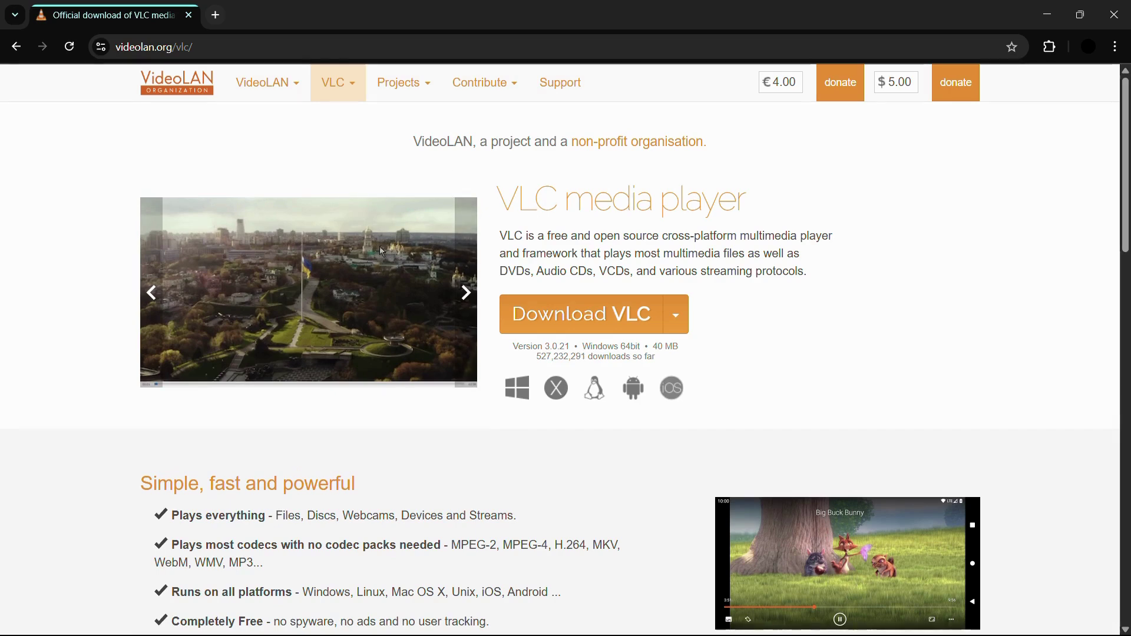
- Examine the version, platform and size details of the VLC download and the list of builds for other operating systems
scroll(466, 259, "down", 1)
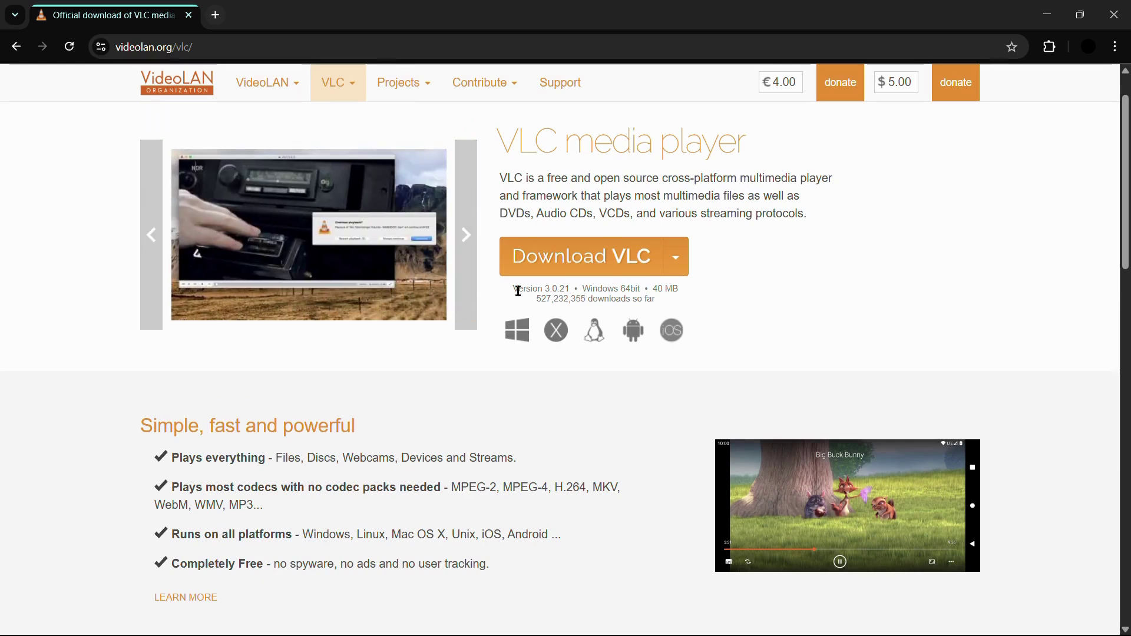
left_click_drag(515, 288, 661, 301)
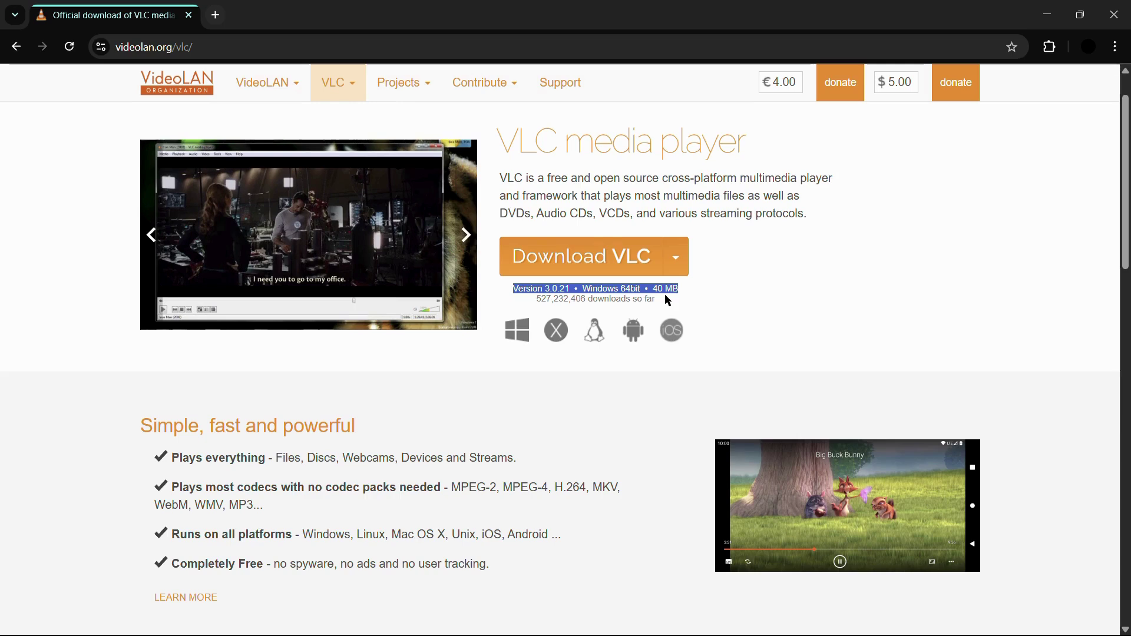
left_click(654, 301)
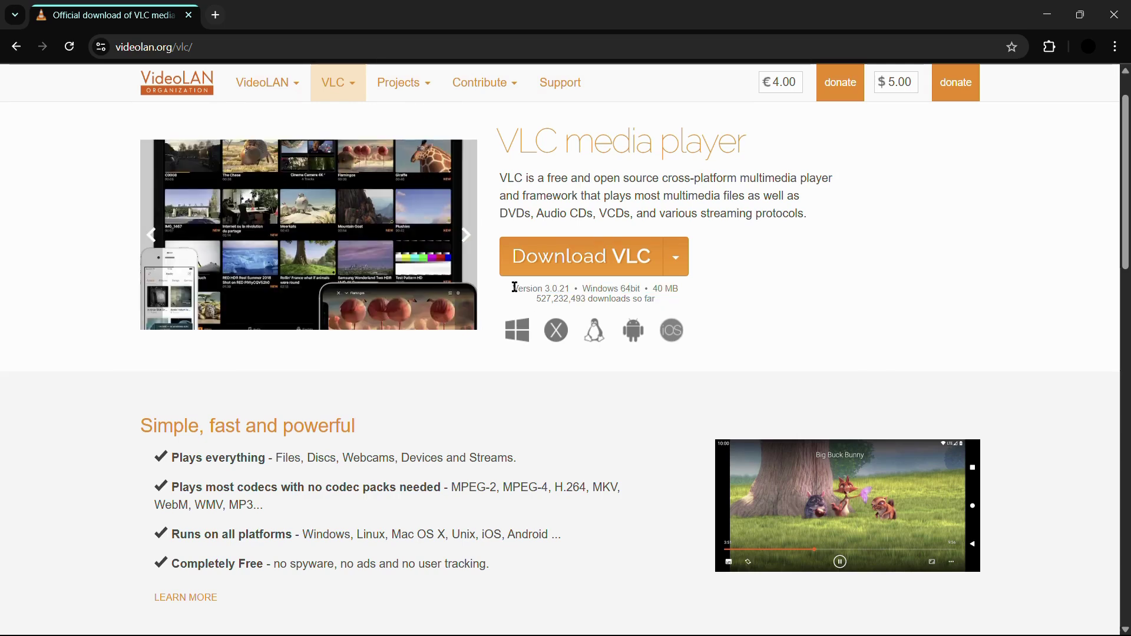
left_click_drag(514, 288, 686, 291)
left_click(654, 293)
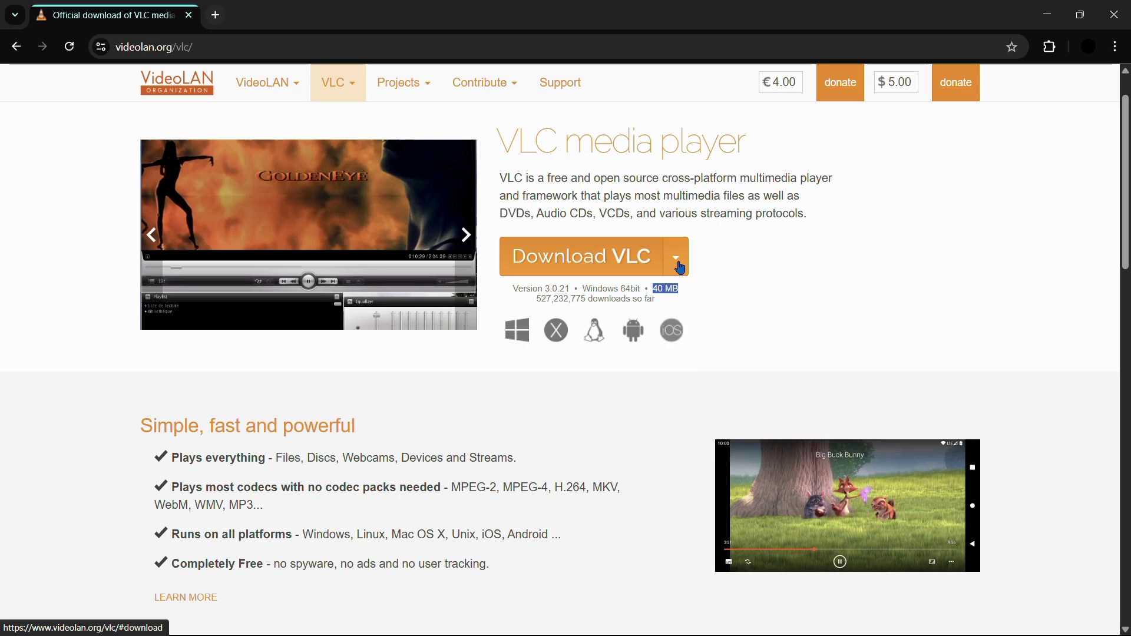
left_click(677, 265)
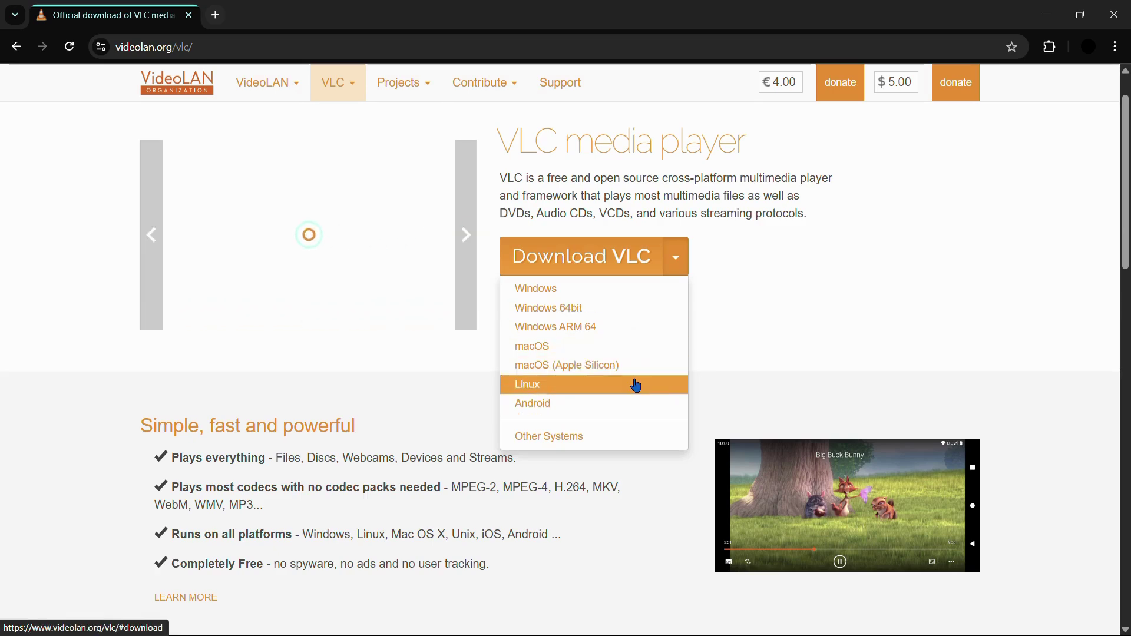
left_click(804, 298)
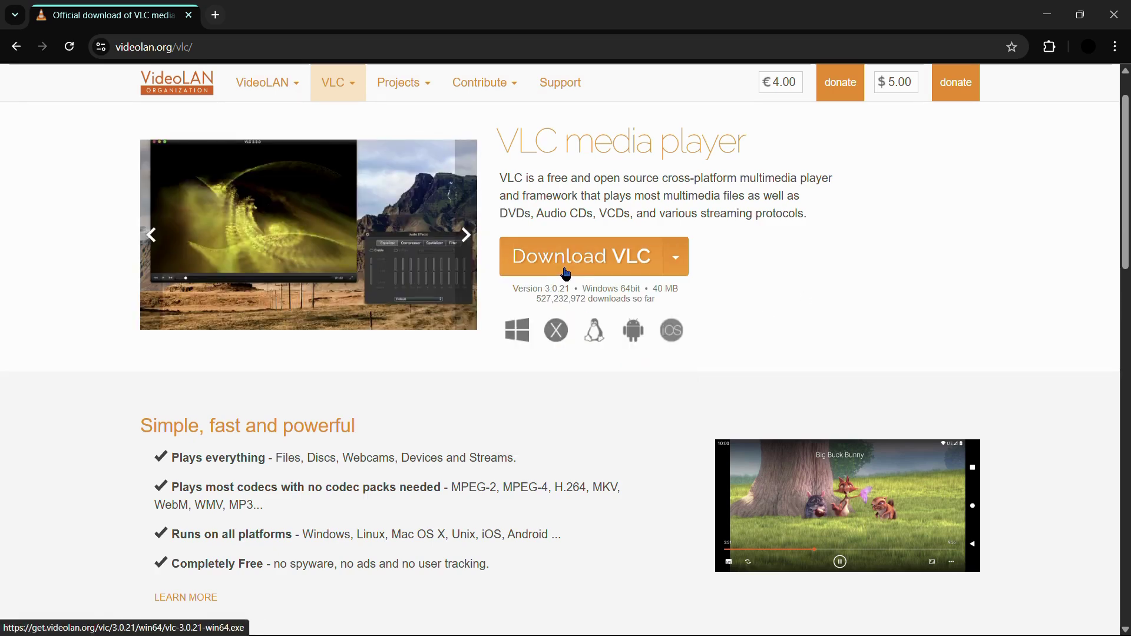
- Download VLC 3.0.21 for Windows 64-bit and show the finished installer file in its folder
left_click(566, 273)
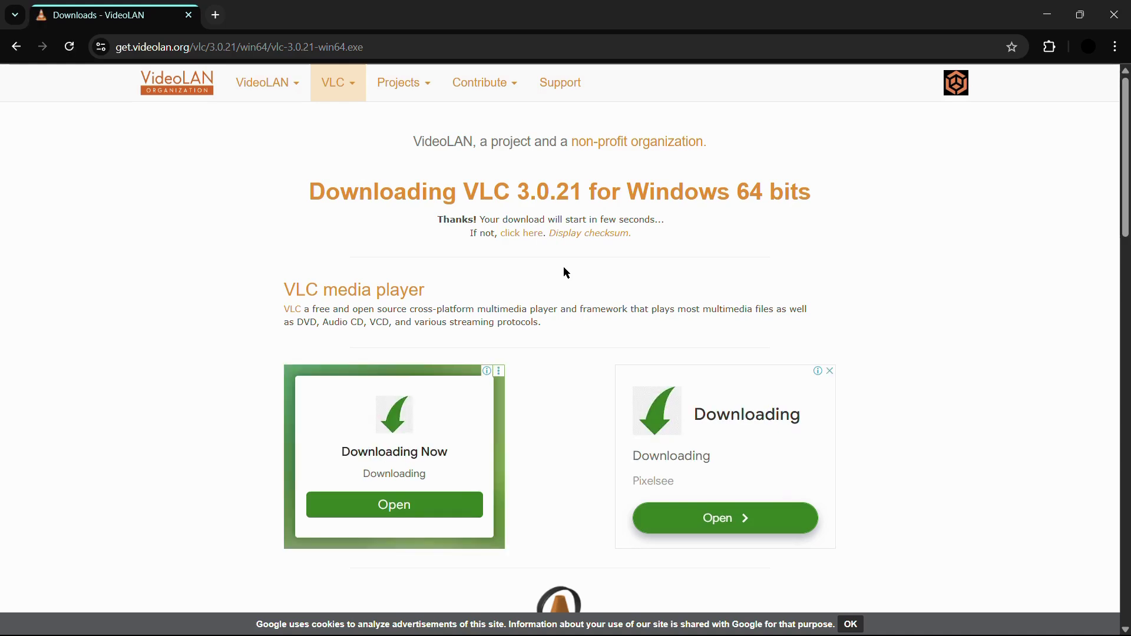
left_click(538, 235)
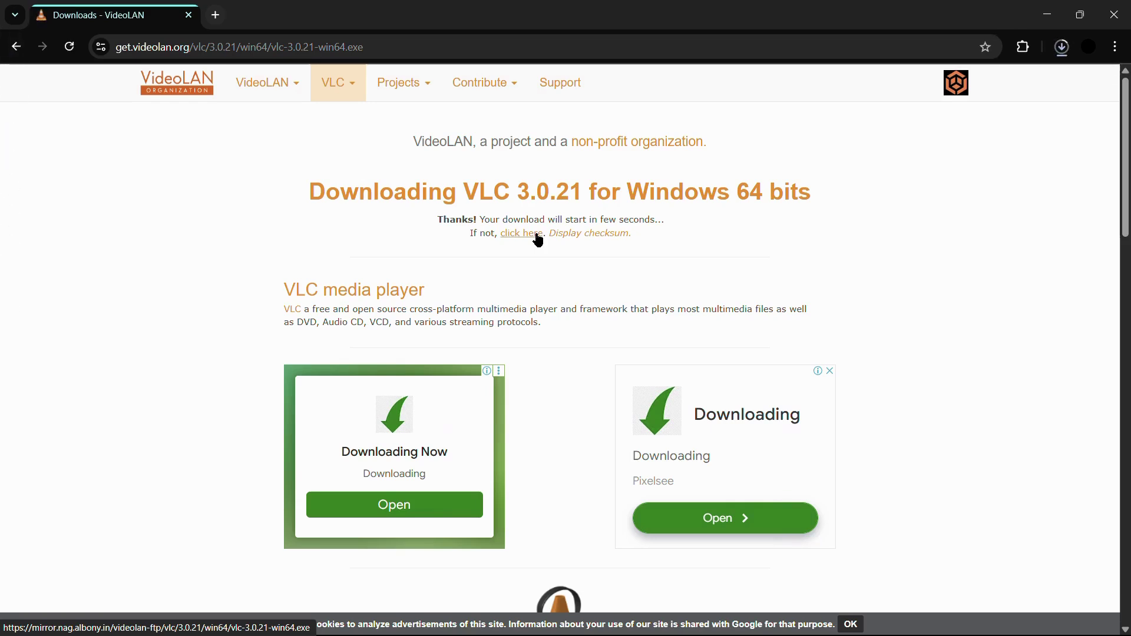
left_click(1067, 52)
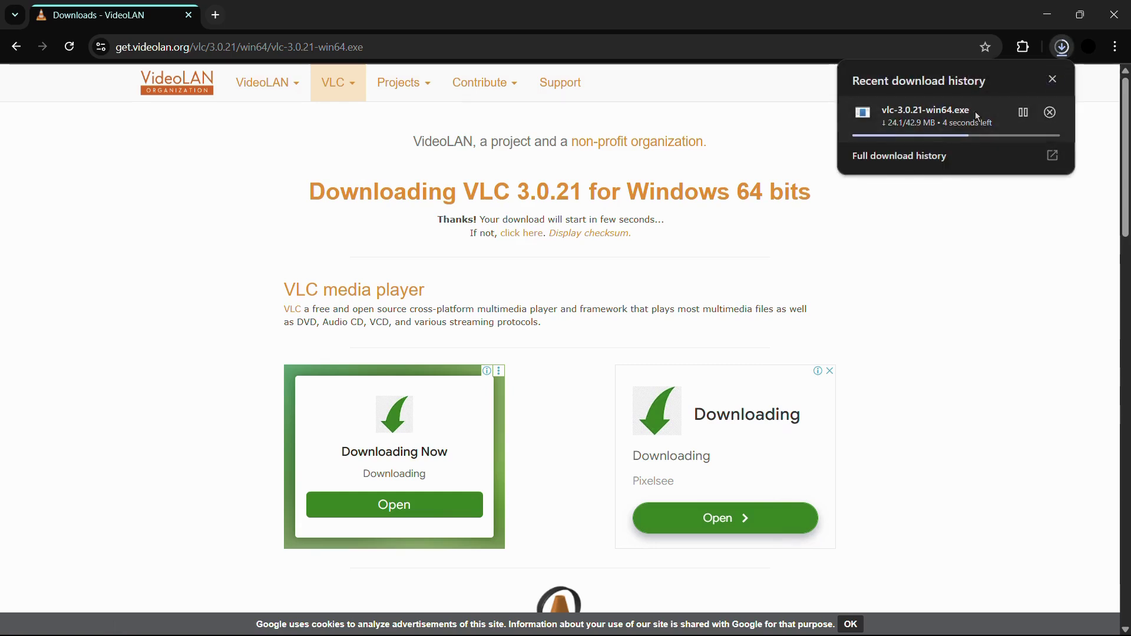
mouse_move(972, 108)
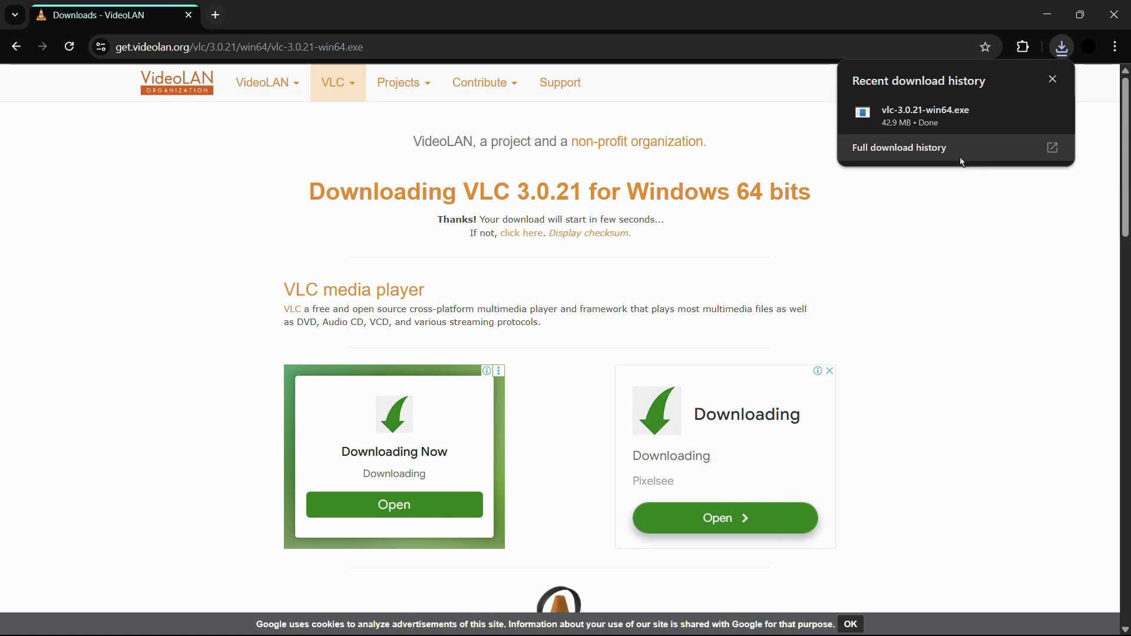
mouse_move(926, 122)
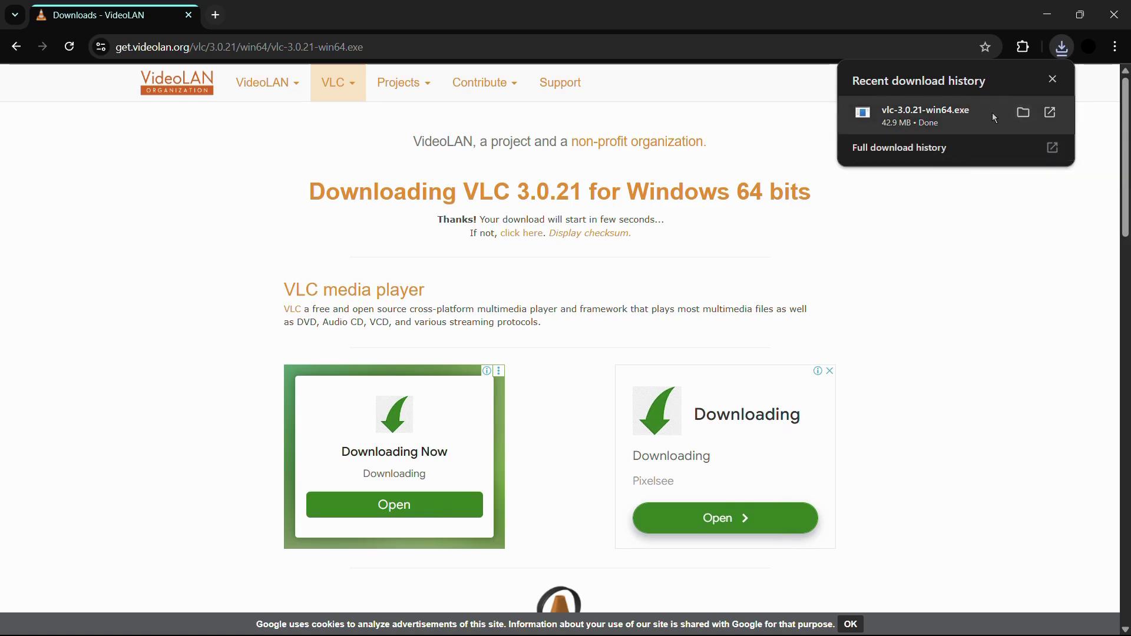
left_click(1023, 112)
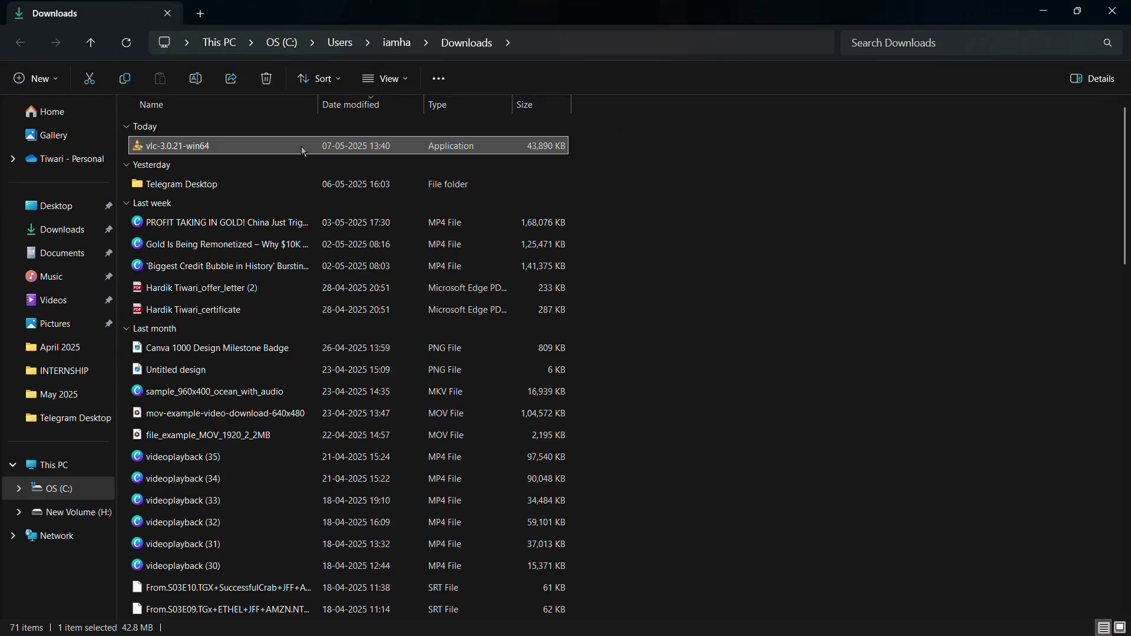
- Show the Downloads files as extra large icons and start the vlc-3.0.21-win64 installer with English as its language
key("ctrl+shift+1")
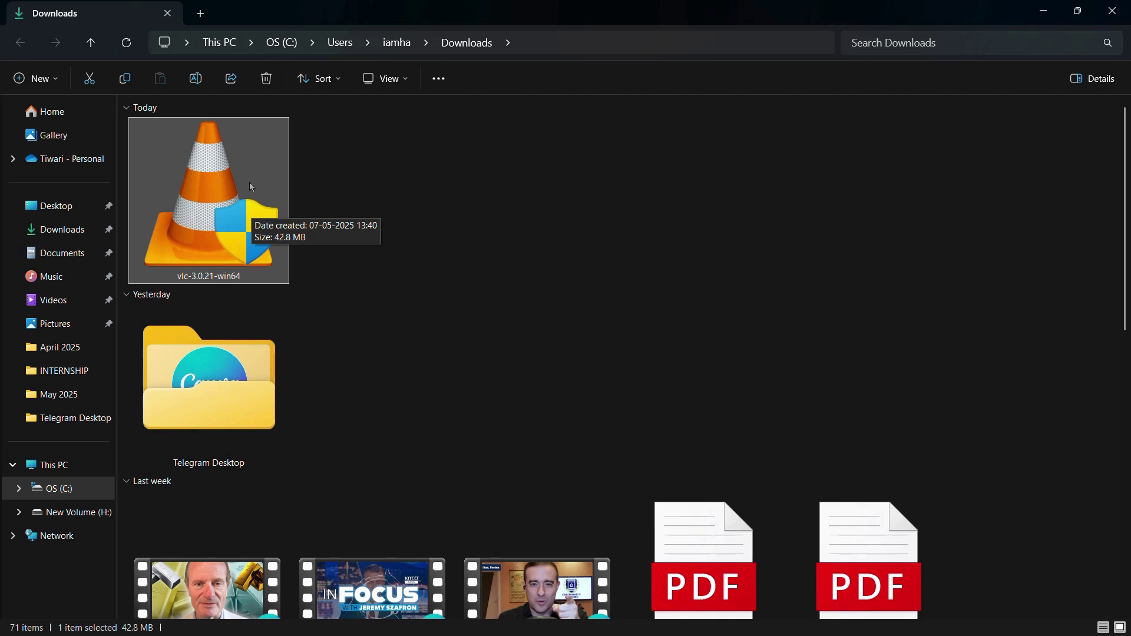
right_click(210, 201)
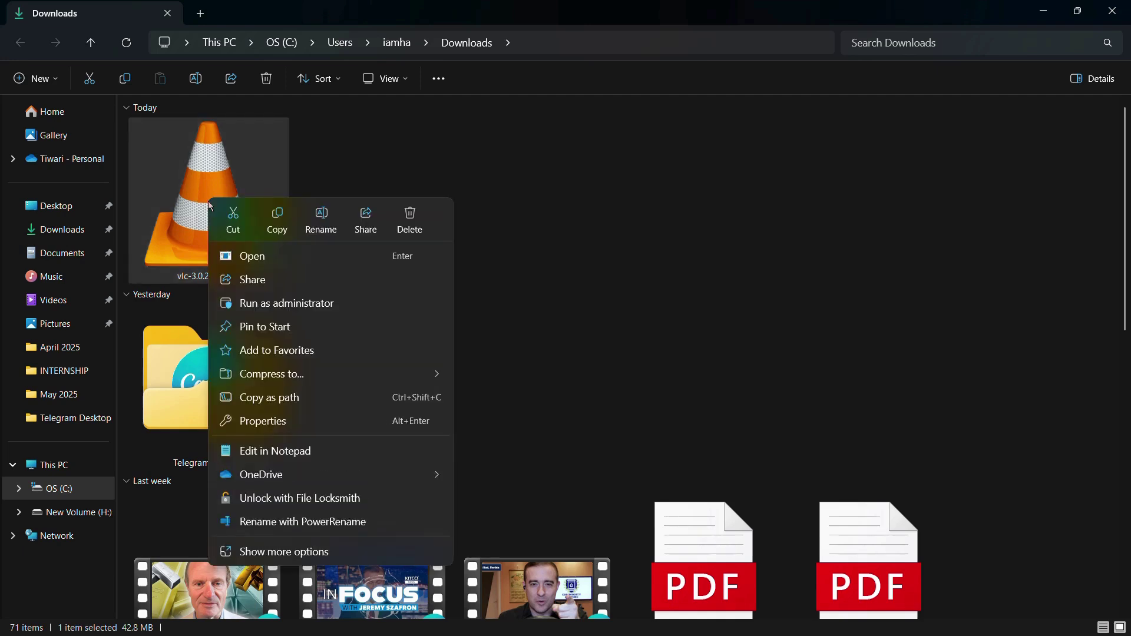
left_click(266, 257)
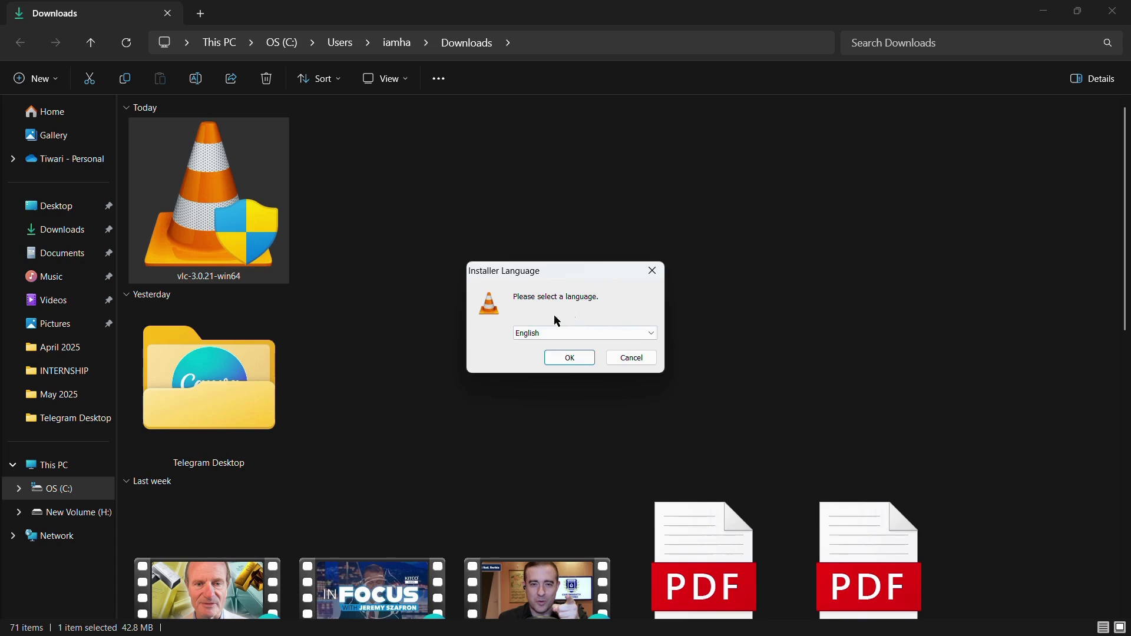
left_click(568, 360)
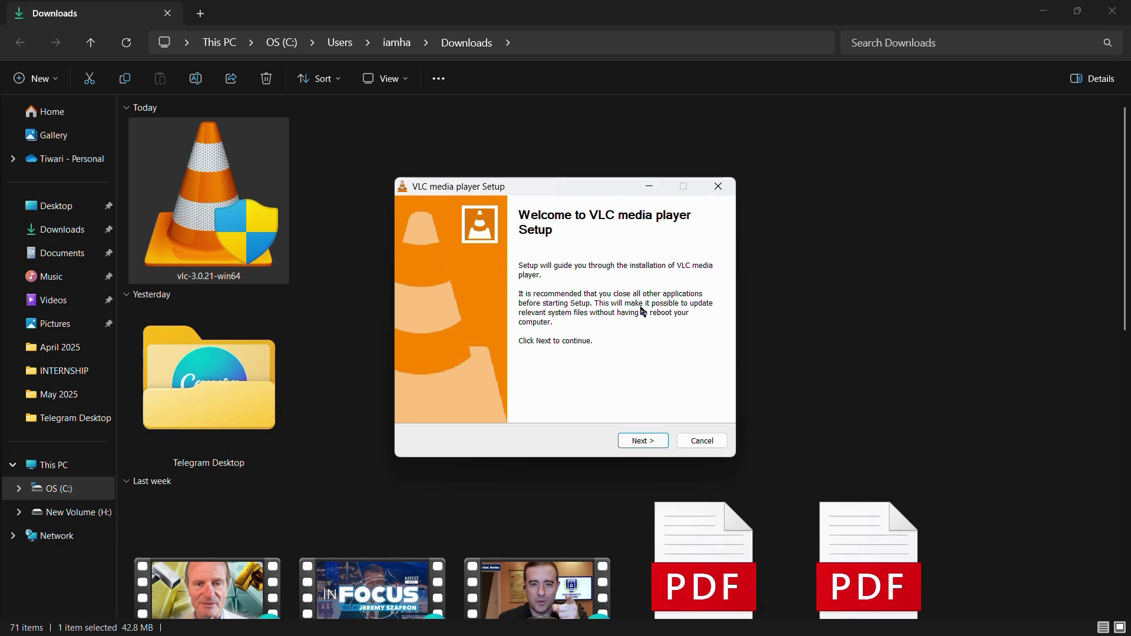
- Continue past the setup welcome page, review the GNU General Public License terms and proceed to the component selection
left_click(635, 443)
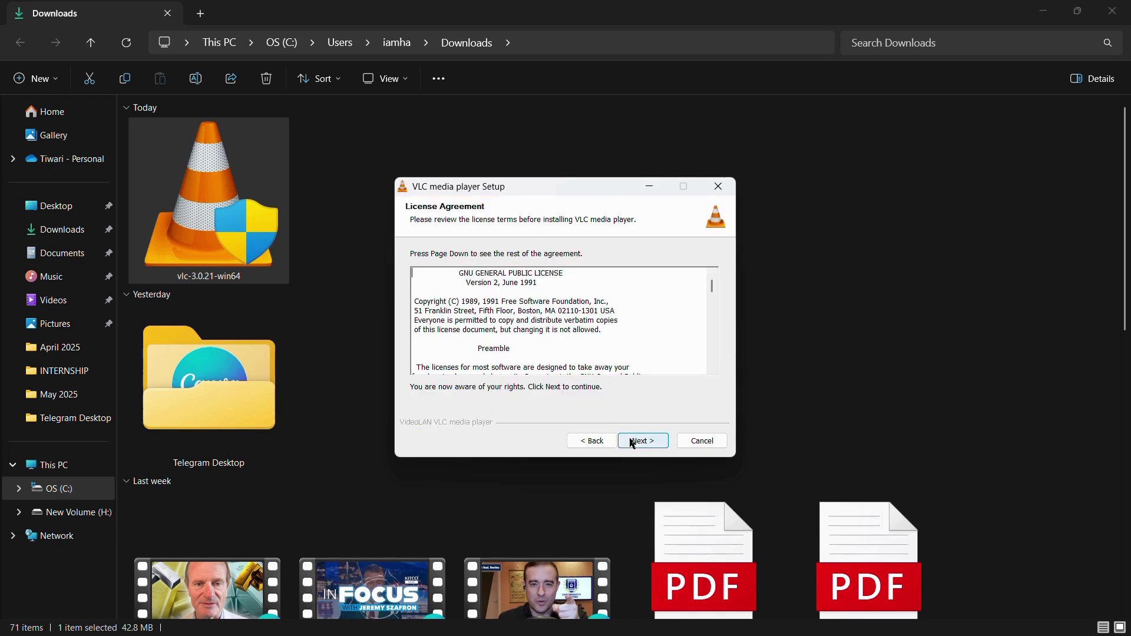
scroll(626, 323, "down", 10)
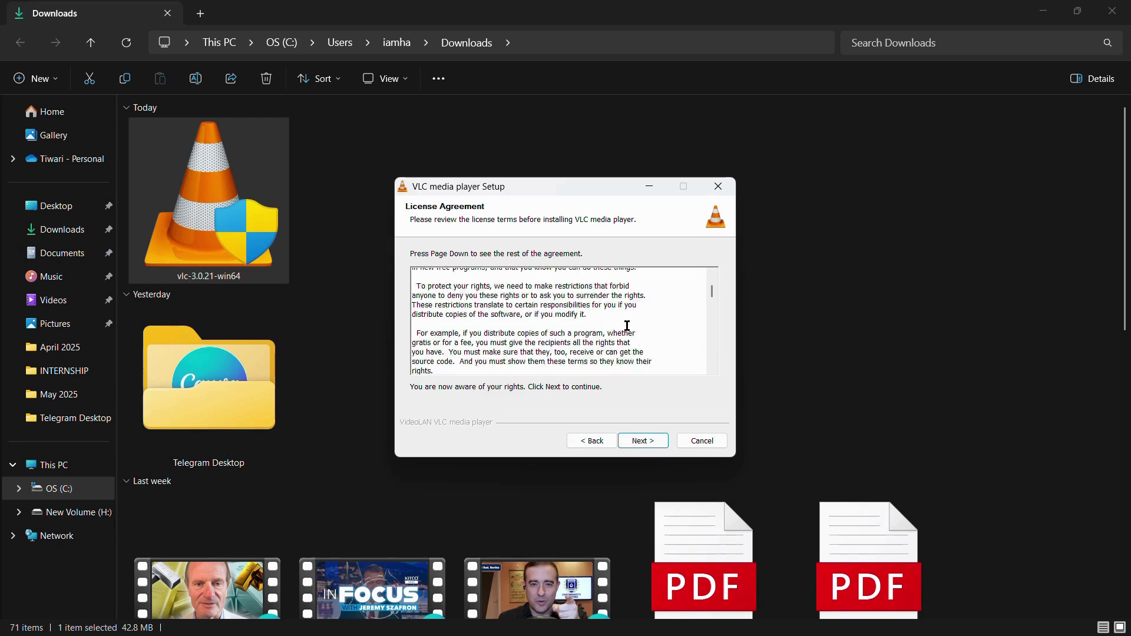
scroll(611, 336, "down", 10)
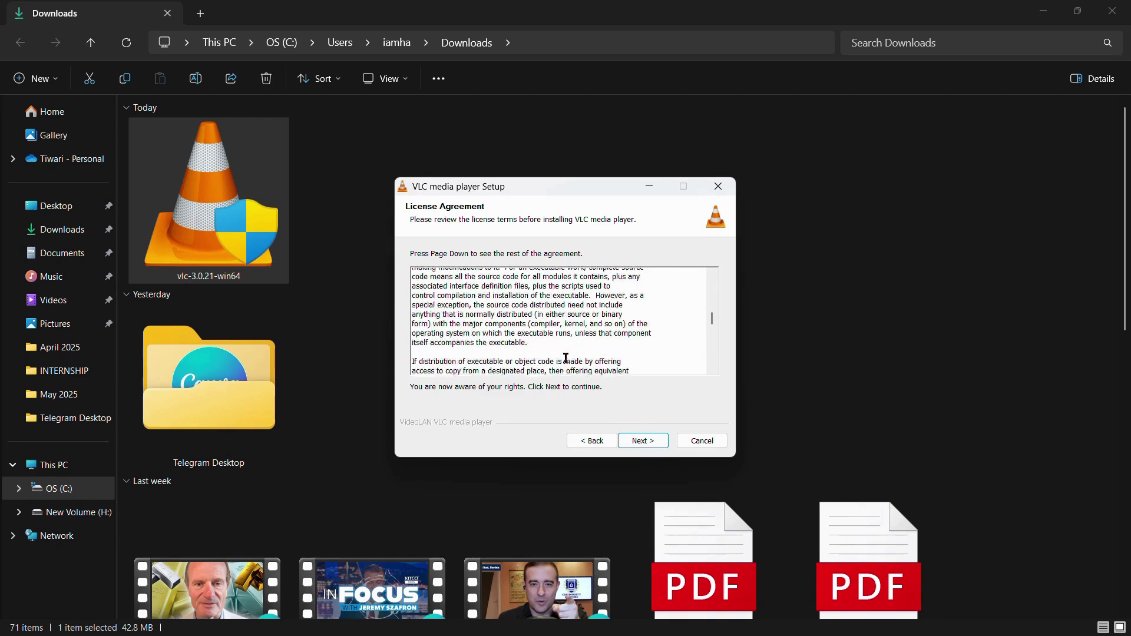
scroll(711, 334, "down", 15)
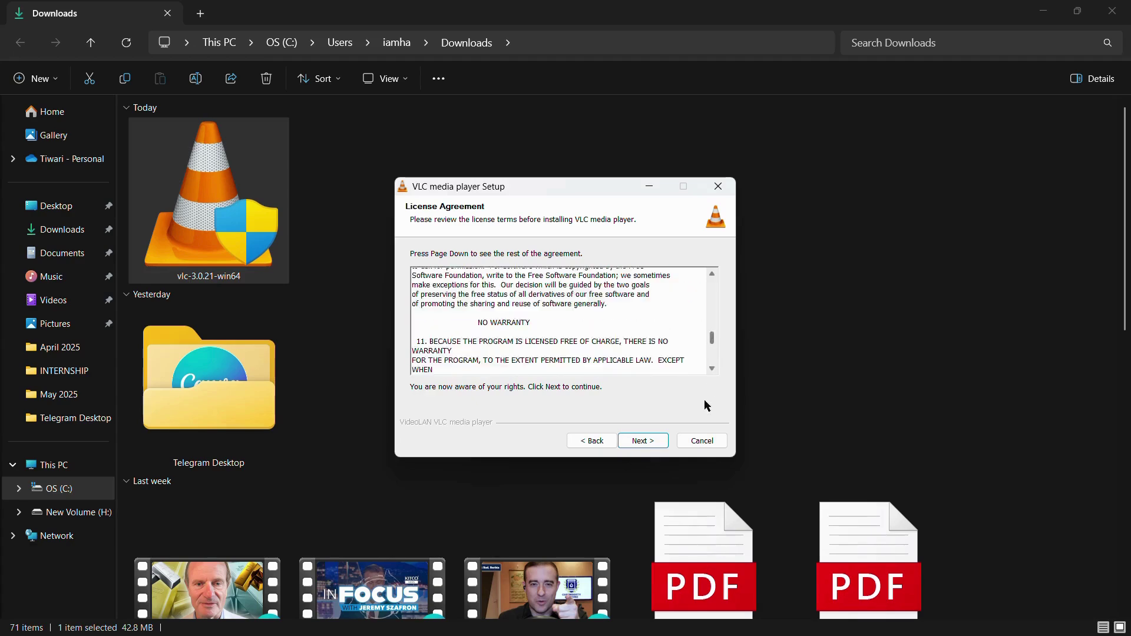
left_click(645, 446)
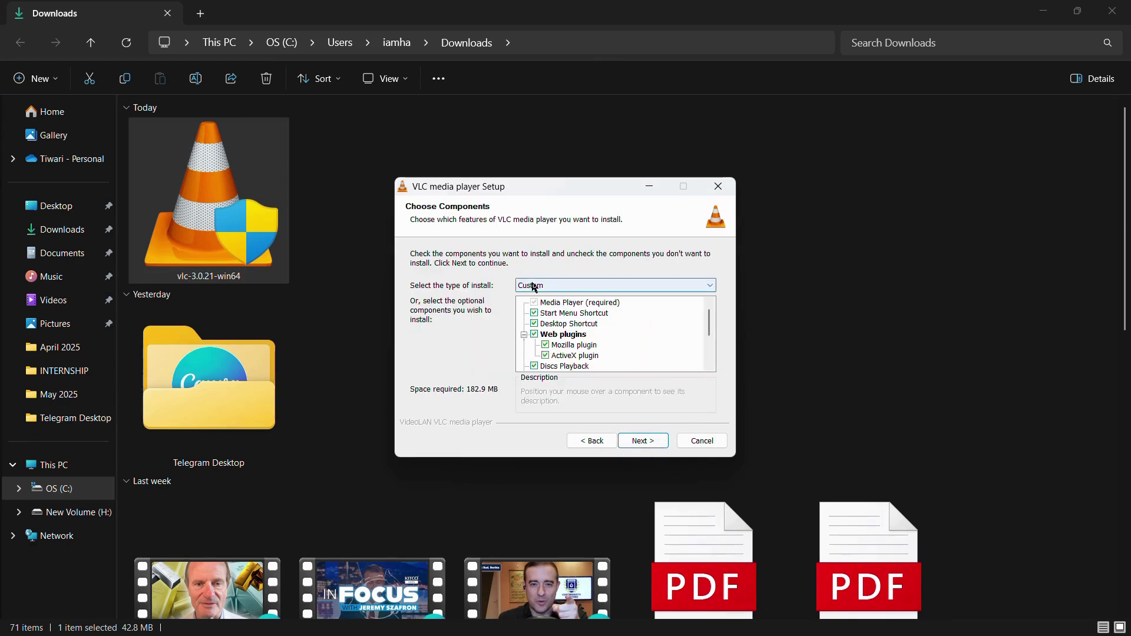
- Install VLC with the Custom install type in C:\Program Files\VideoLAN\VLC and finish setup with Run VLC media player enabled
left_click(549, 287)
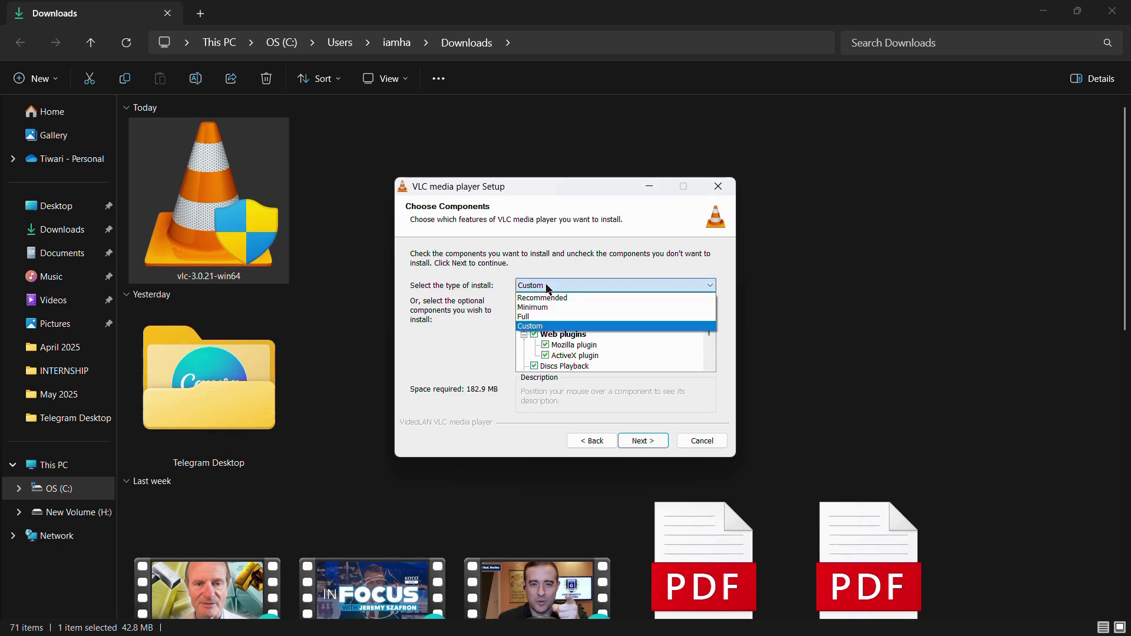
left_click(539, 327)
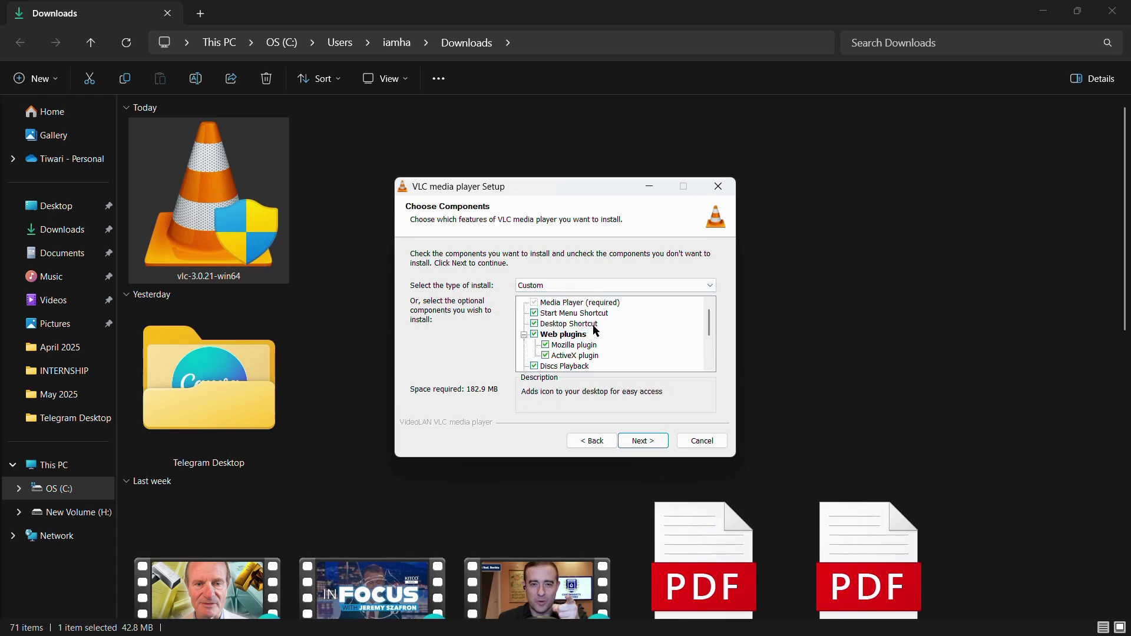
left_click(638, 440)
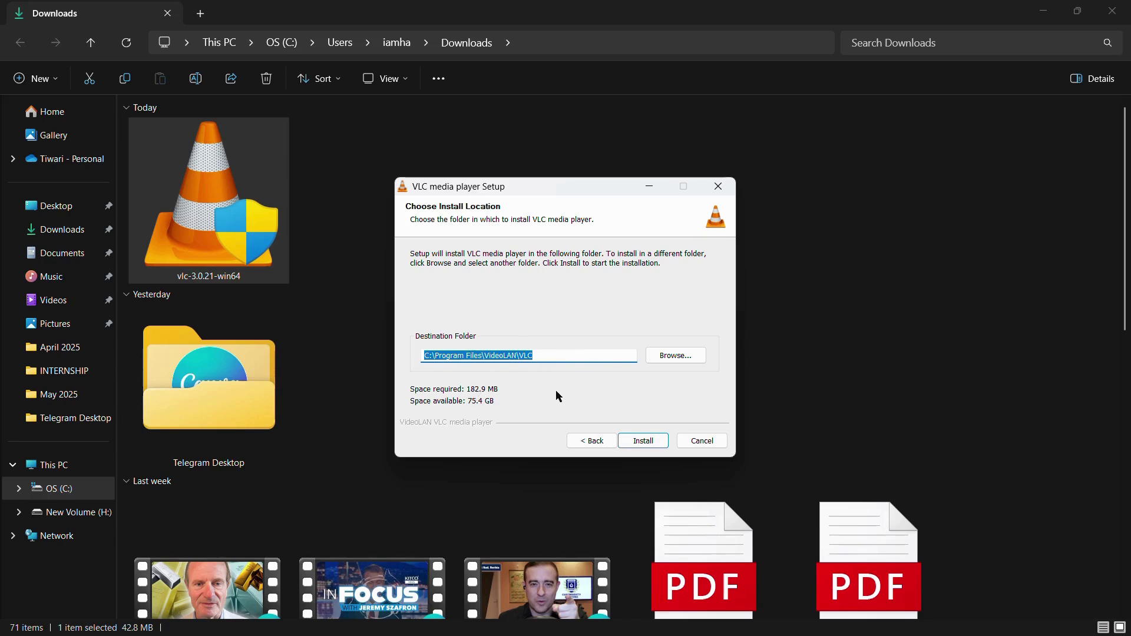
left_click(653, 442)
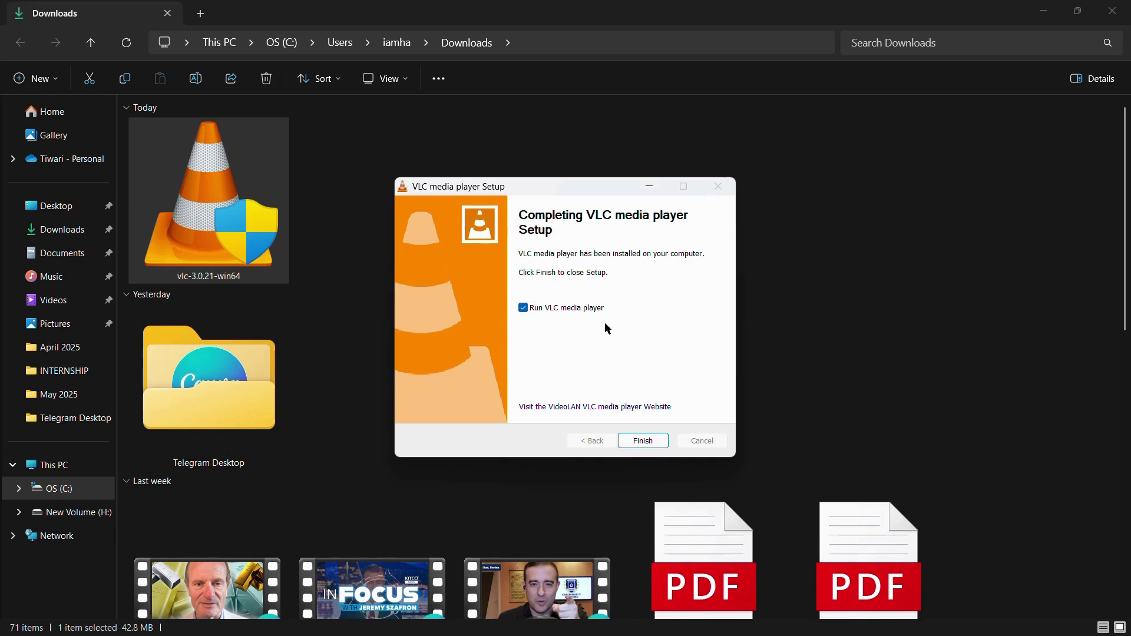
left_click(645, 443)
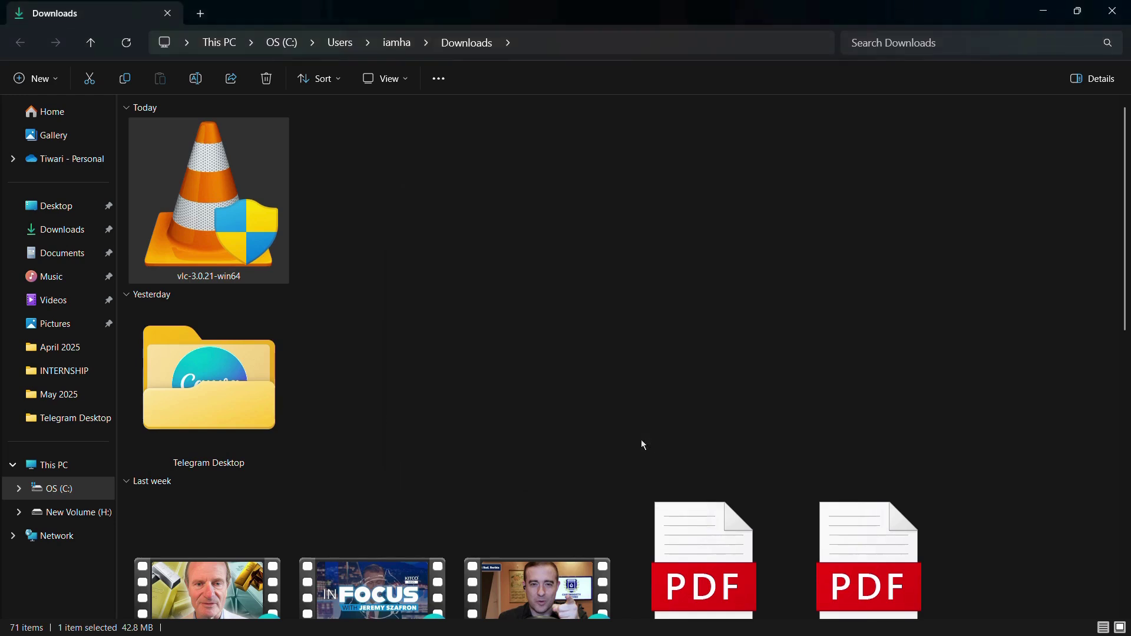